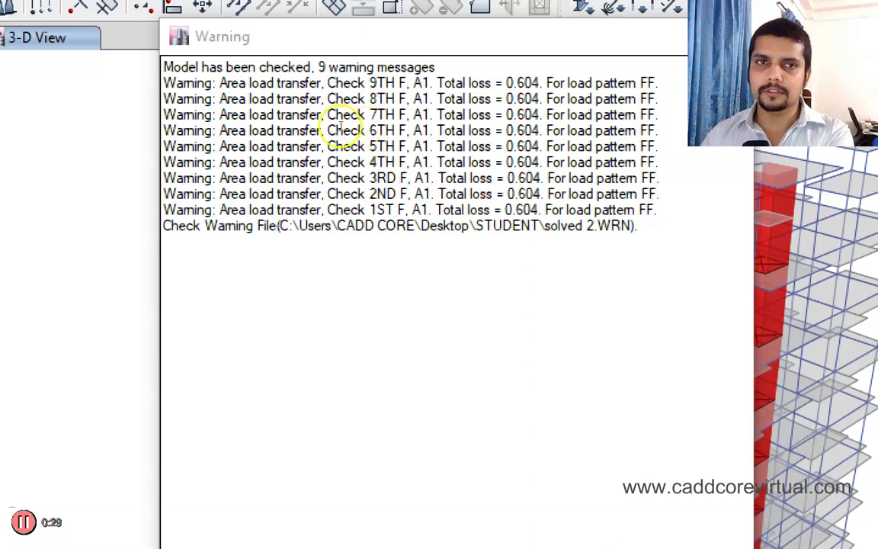
Review the nine FF load-loss warnings (total 0.604) on A1 for 1ST–9TH F, then dismiss them.
left_click_drag(657, 210, 196, 83)
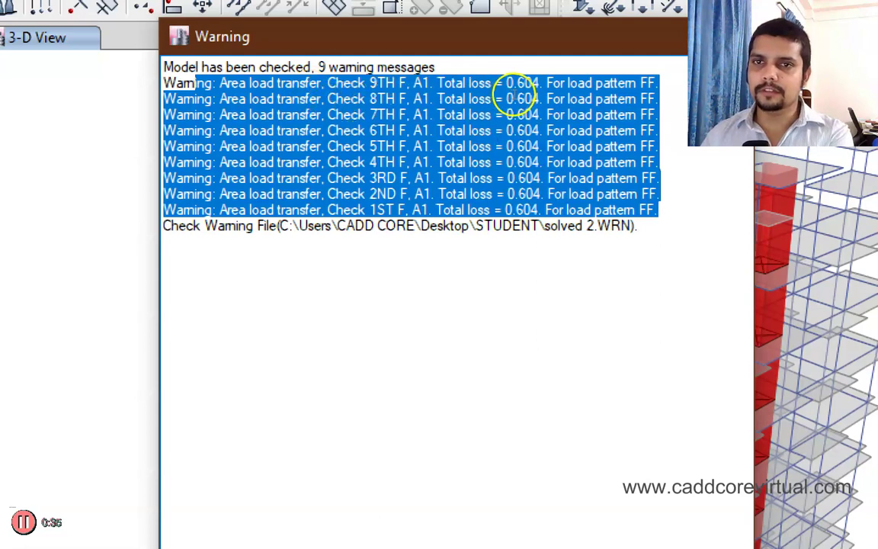
left_click(481, 100)
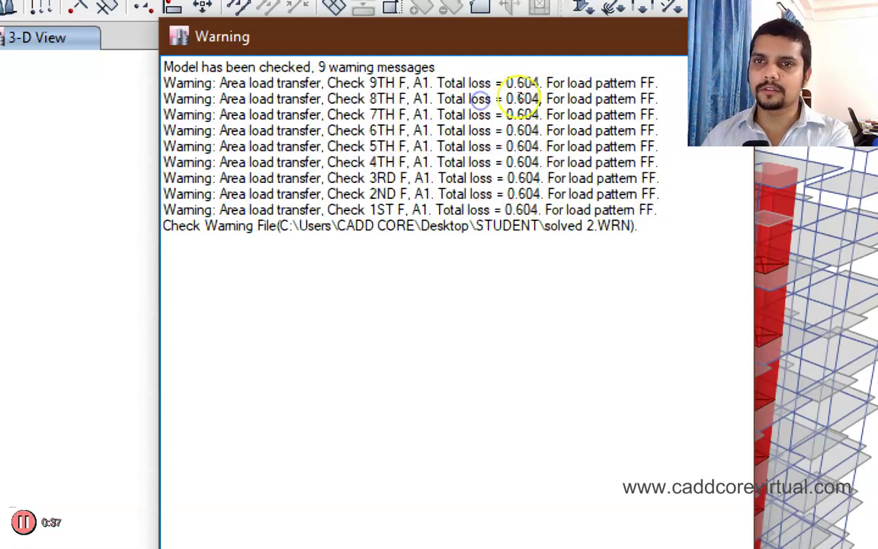
left_click_drag(545, 162, 290, 162)
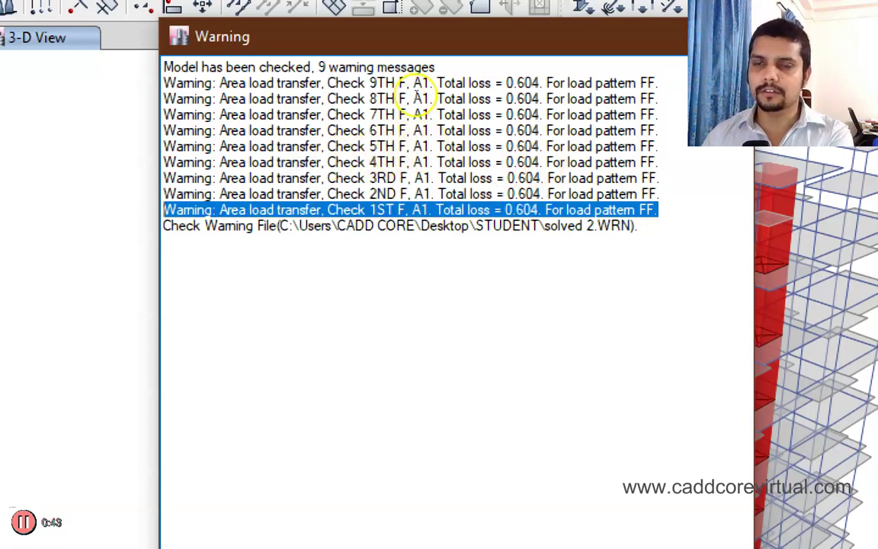
left_click_drag(412, 84, 418, 157)
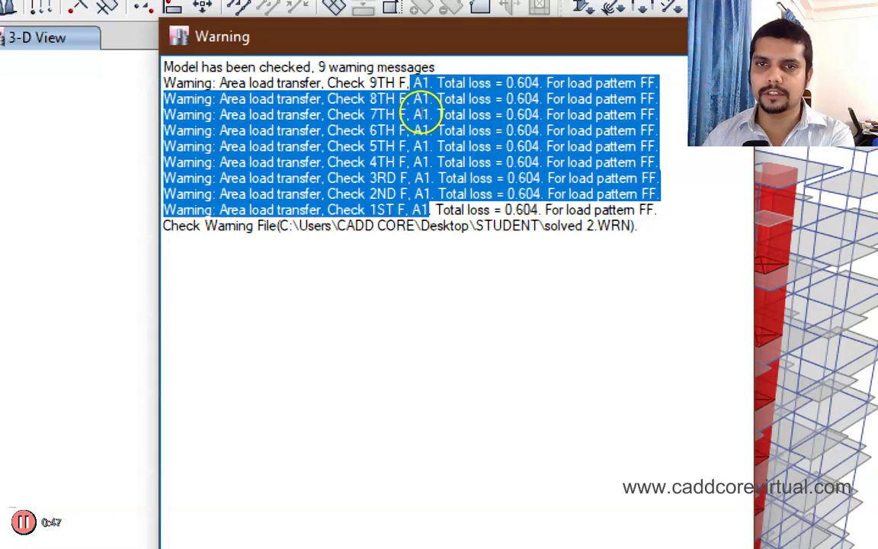
left_click(419, 114)
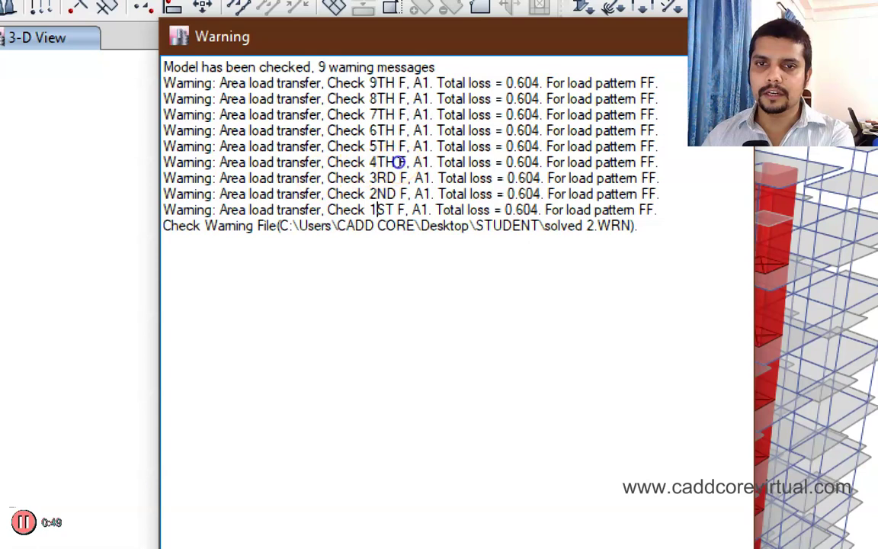
key("shift+Right")
key("shift+Right")
key("shift+Right")
key("shift+Right")
key("Right")
key("shift+Right")
key("shift+Right")
key("shift+Right")
key("shift+Right")
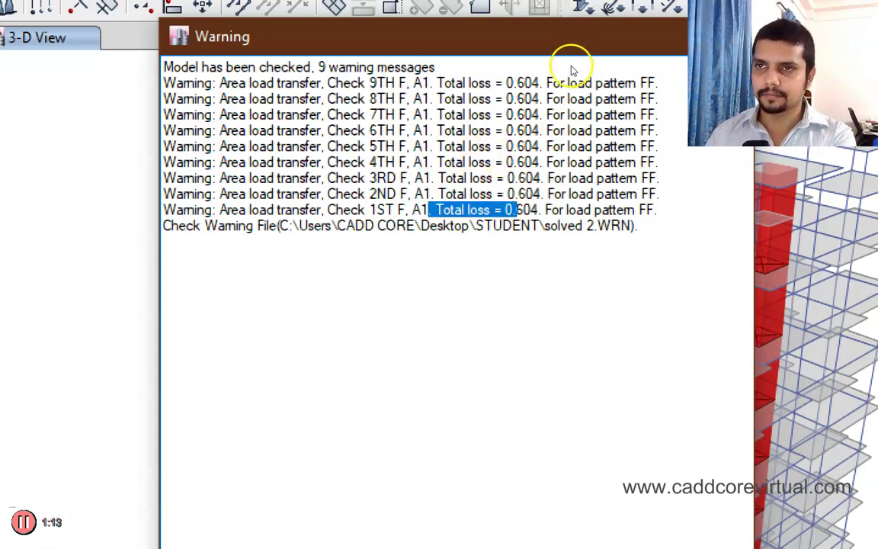
key("Escape")
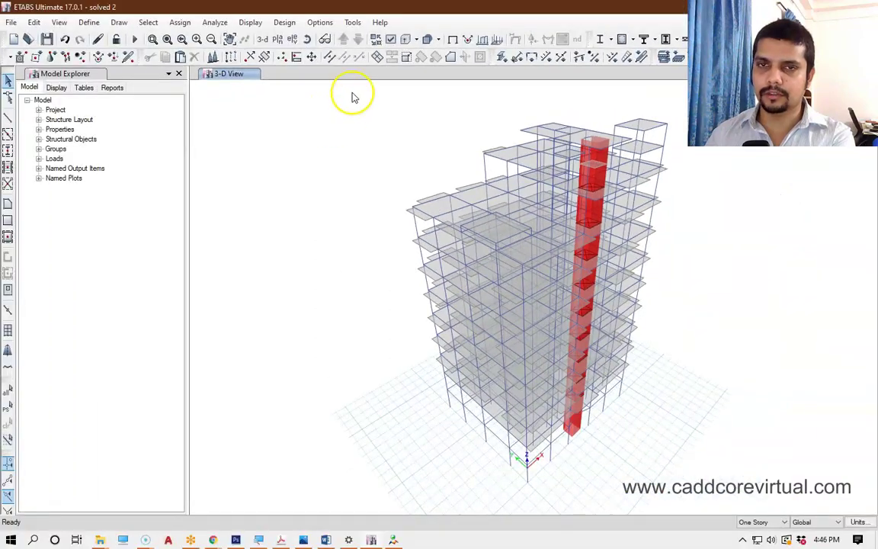
Show the 1ST F story plan at Z = 12 ft instead of the 3-D view.
left_click(278, 40)
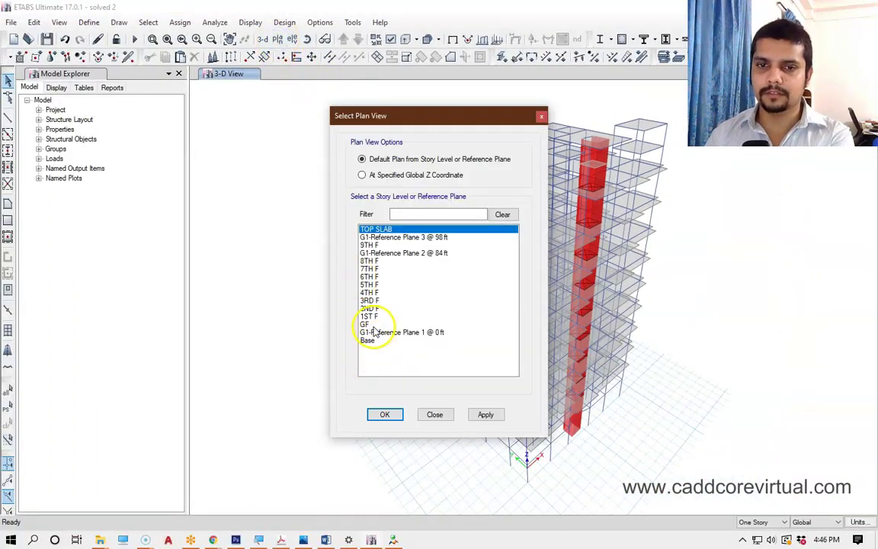
left_click(367, 324)
left_click(371, 308)
left_click(369, 316)
left_click(384, 414)
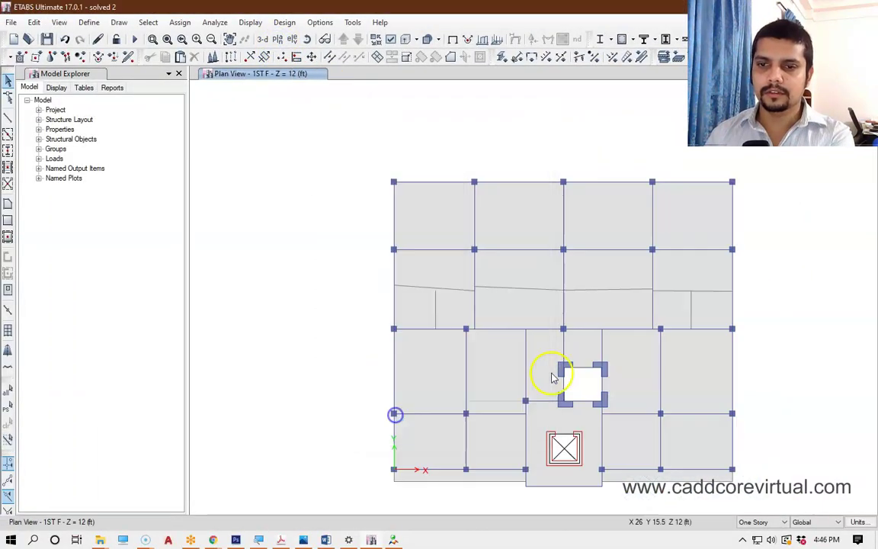
left_click(476, 361)
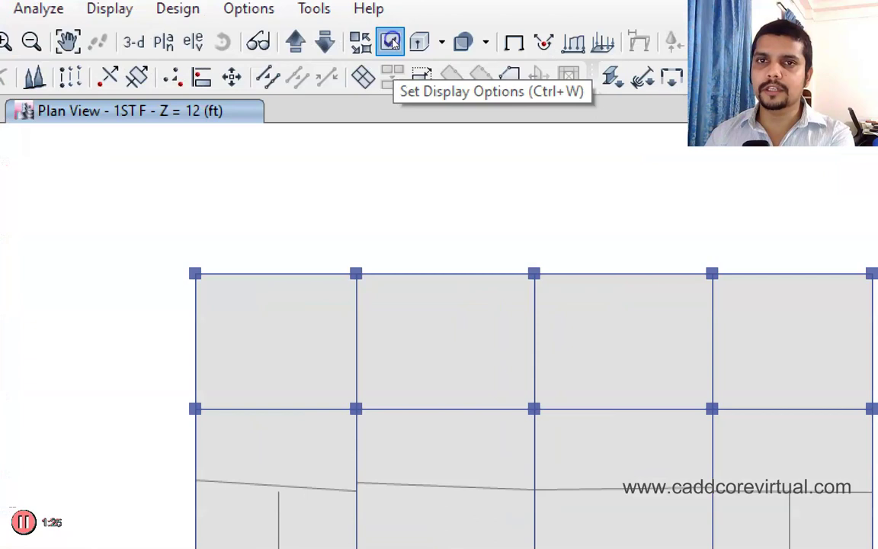
Turn on Shell Labels in the display options and recentre the 1ST F plan.
left_click(390, 42)
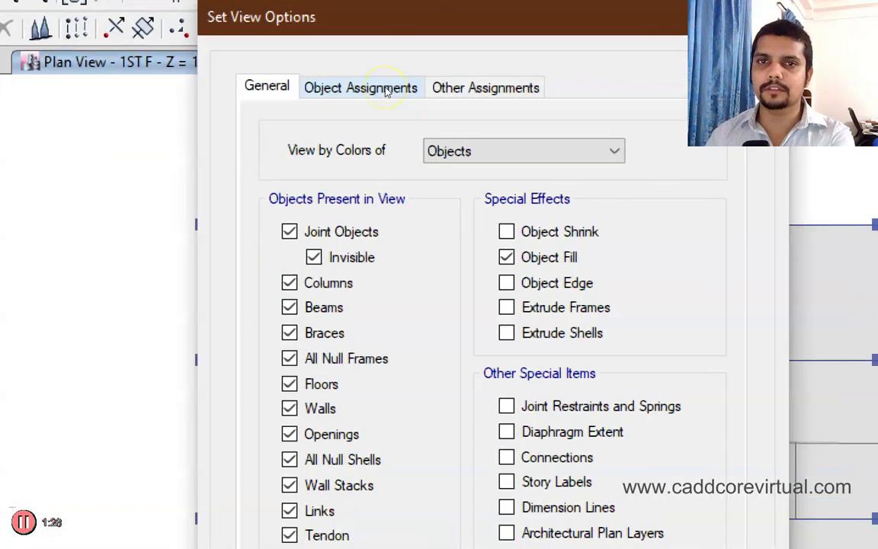
left_click(385, 88)
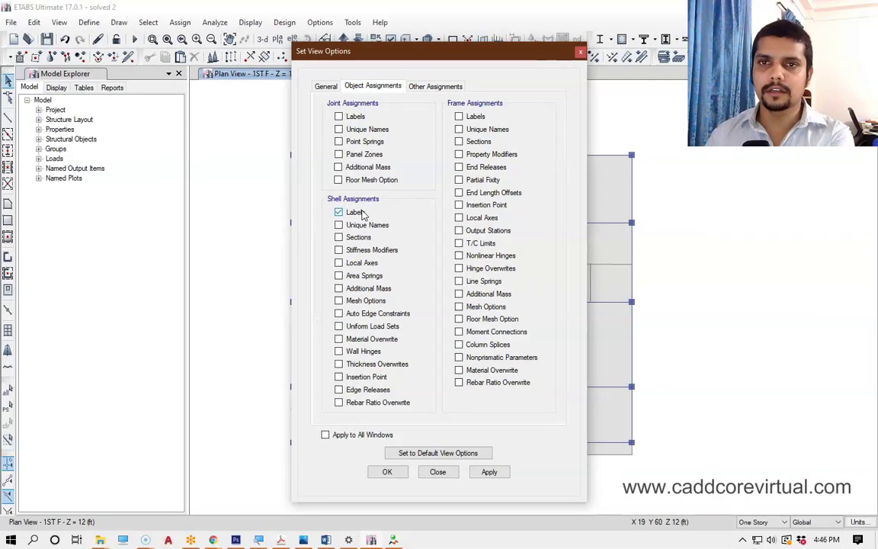
left_click(489, 472)
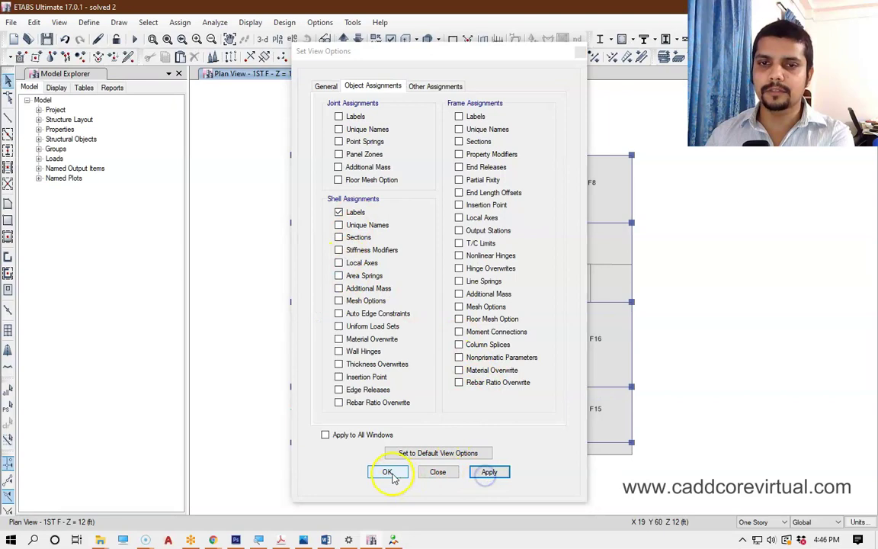
left_click(389, 473)
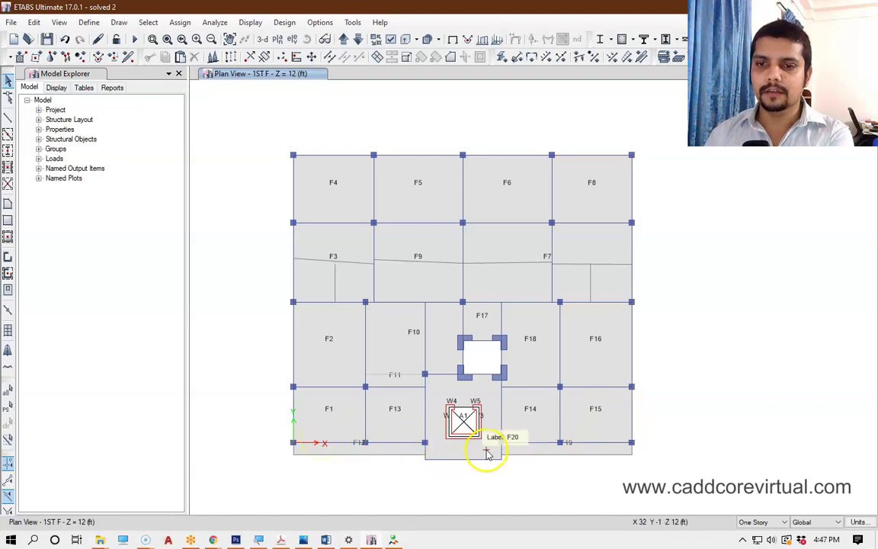
scroll(458, 448, "up", 3)
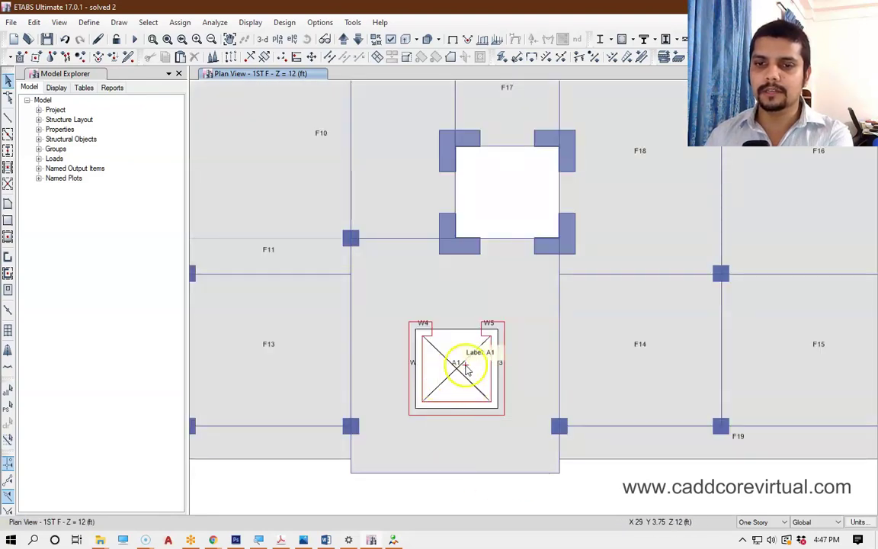
scroll(477, 387, "down", 3)
middle_click_drag(486, 337, 490, 364)
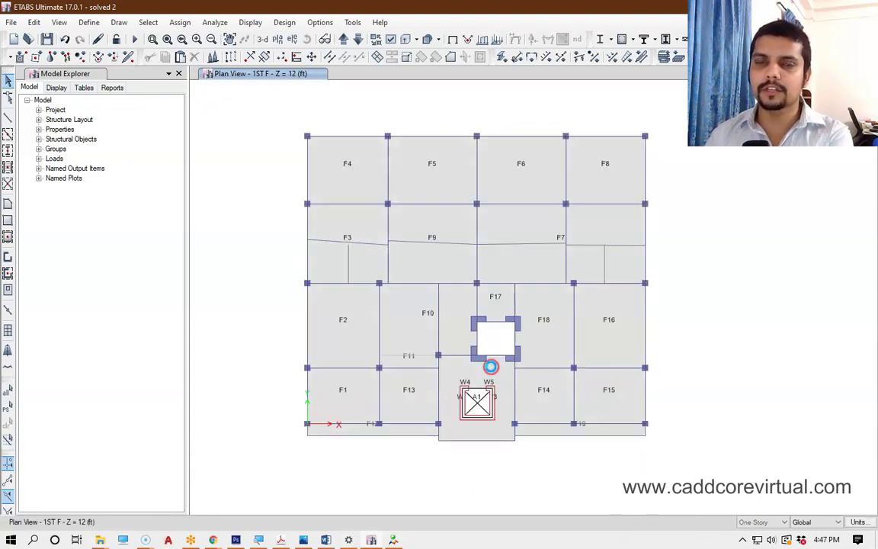
left_click(148, 23)
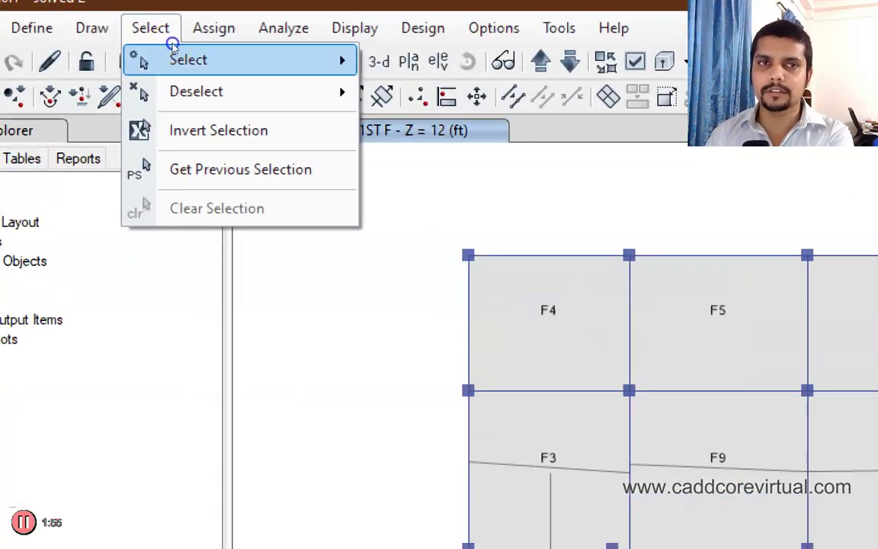
mouse_move(200, 37)
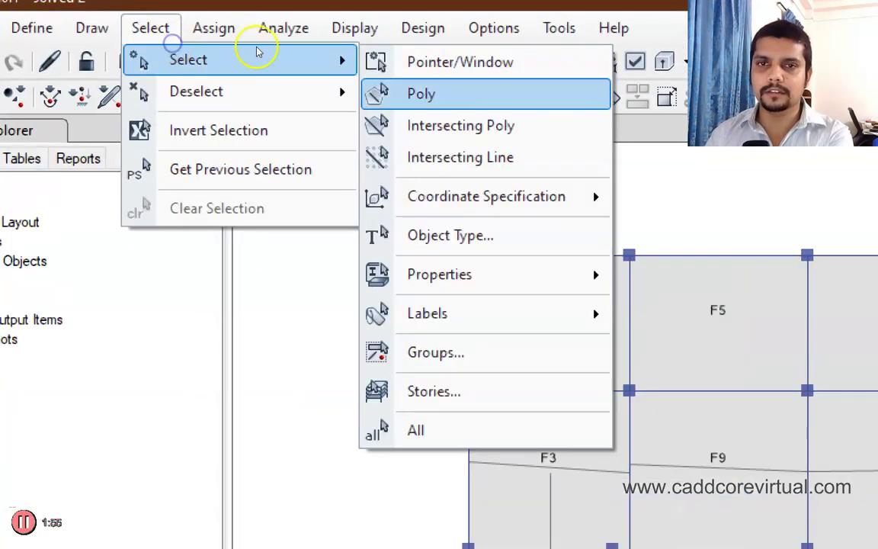
mouse_move(427, 313)
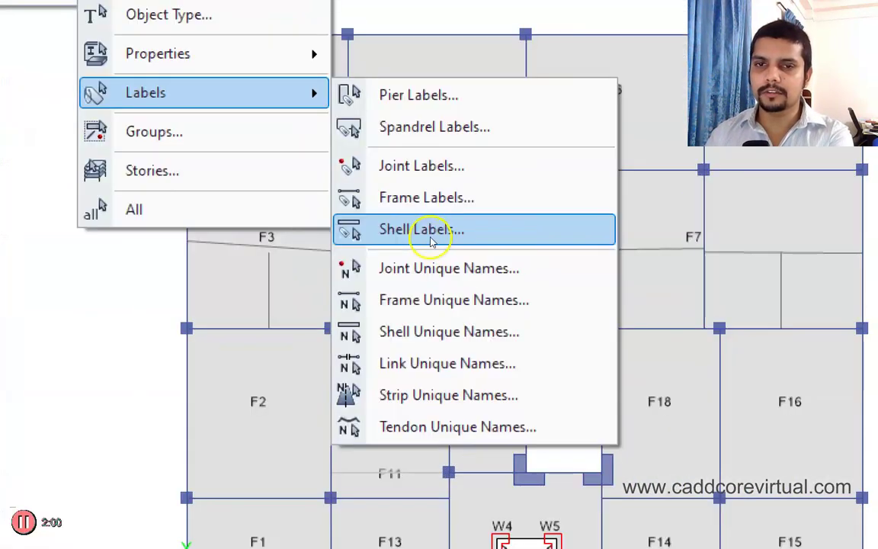
left_click(431, 235)
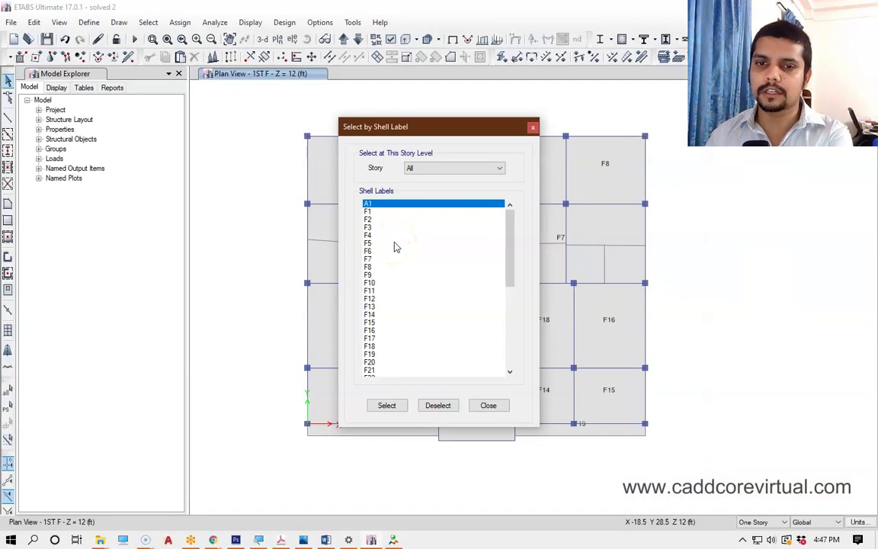
left_click(488, 406)
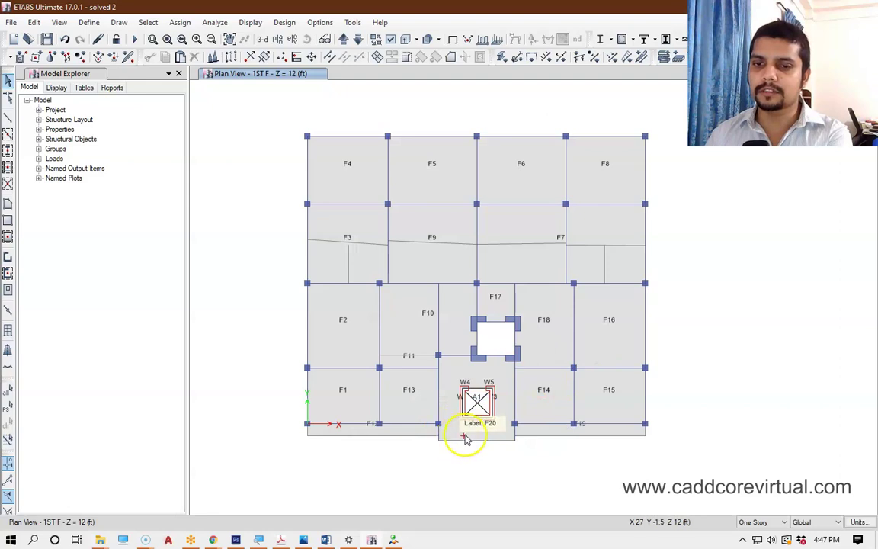
Zoom to the core, select shell A1, and open its Object Information showing Opening = Yes.
scroll(467, 438, "up", 3)
scroll(457, 423, "up", 2)
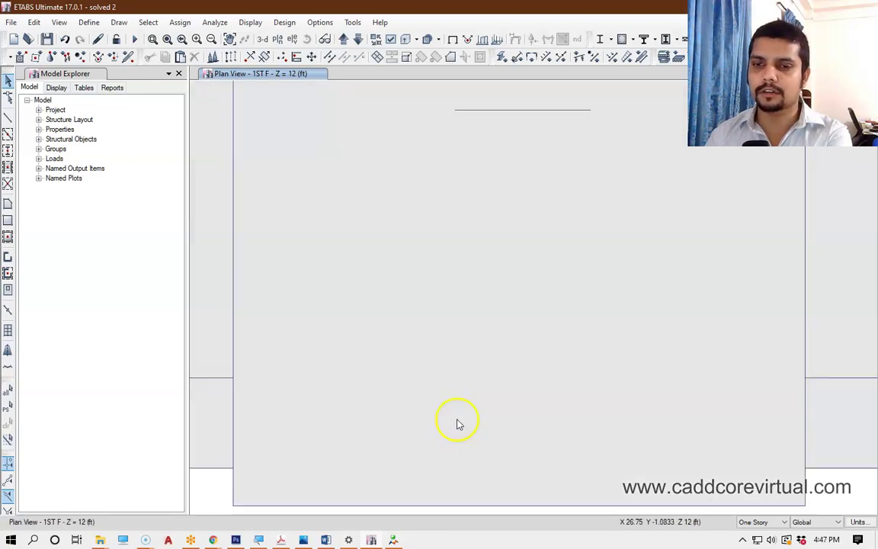
mouse_move(486, 374)
middle_mouse_down()
mouse_move(455, 374)
mouse_move(445, 384)
middle_mouse_up()
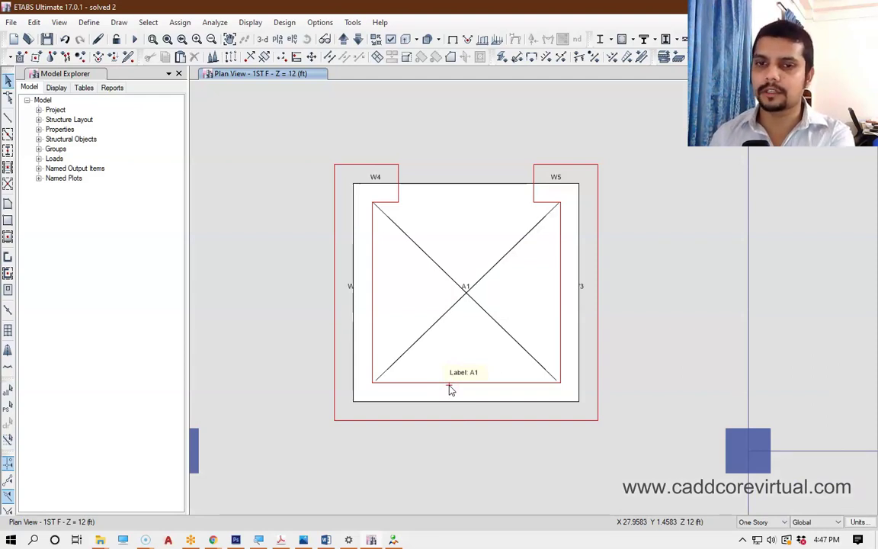
left_click(472, 258)
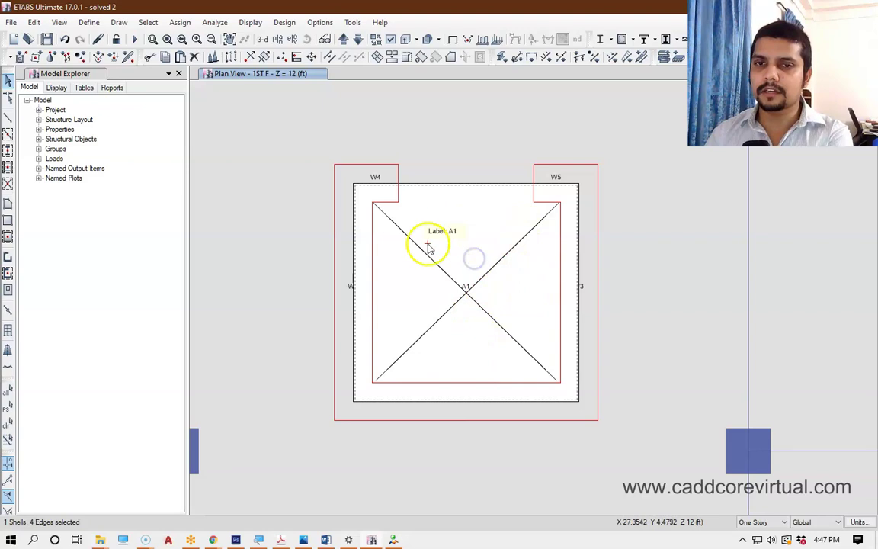
left_click(479, 251)
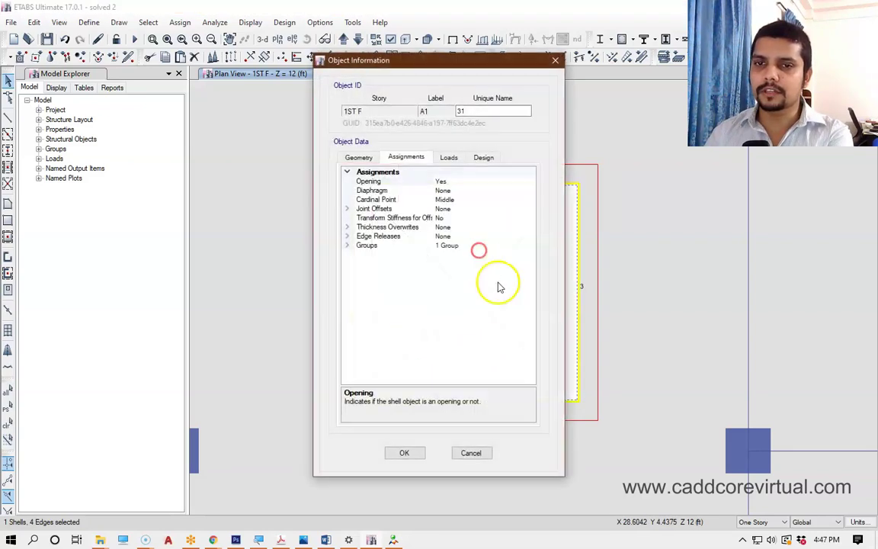
left_click(450, 158)
left_click(435, 182)
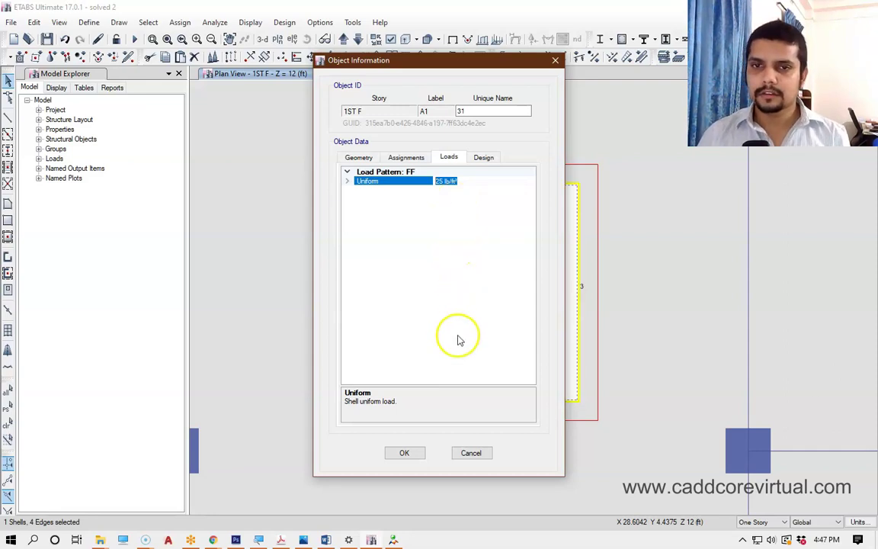
left_click(406, 453)
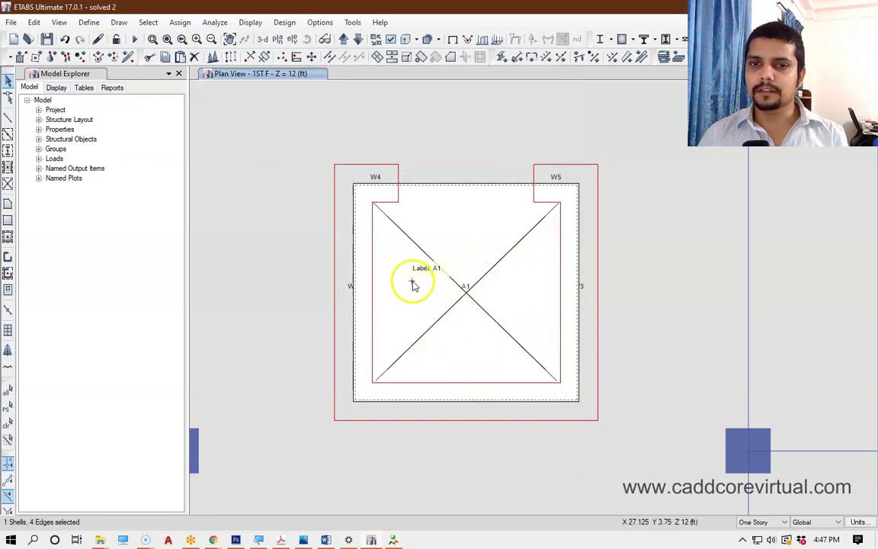
Delete the FF uniform shell load from opening A1 on 1ST F.
left_click(181, 23)
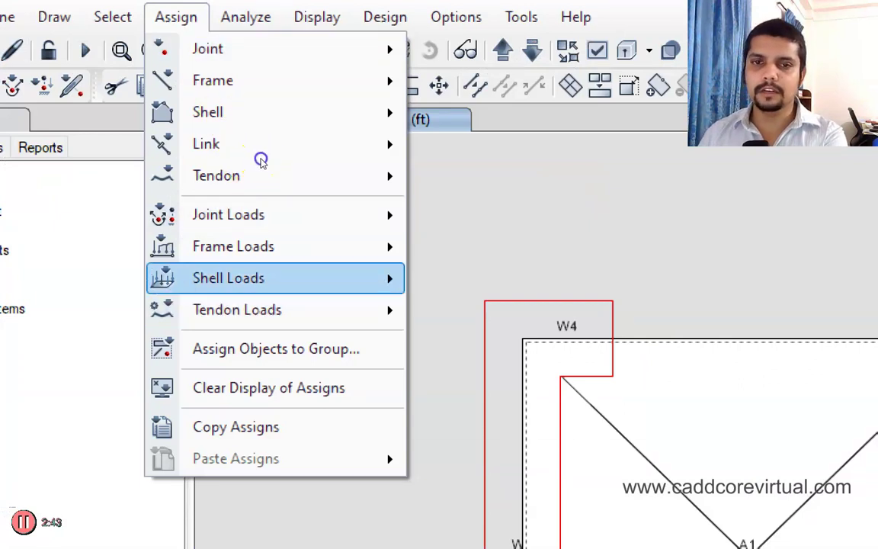
key("Right")
key("Down")
key("Return")
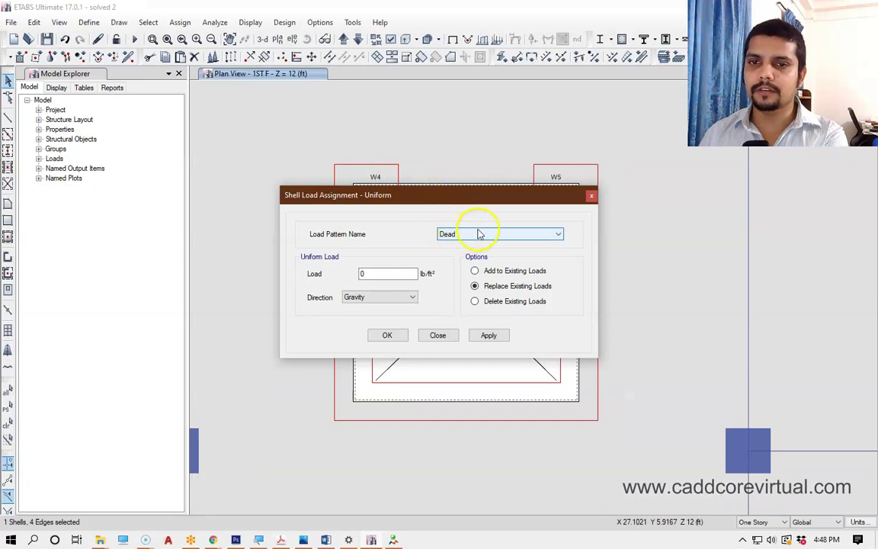
left_click(475, 234)
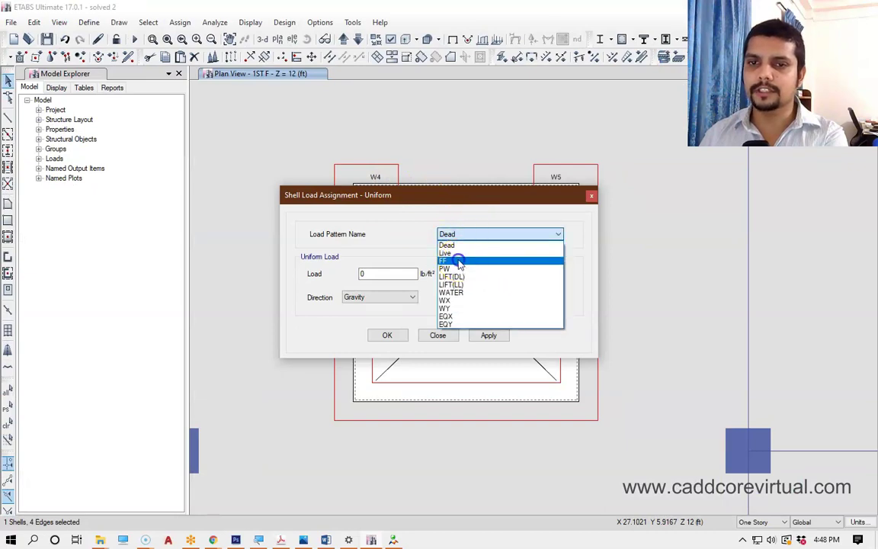
left_click(501, 260)
left_click(475, 301)
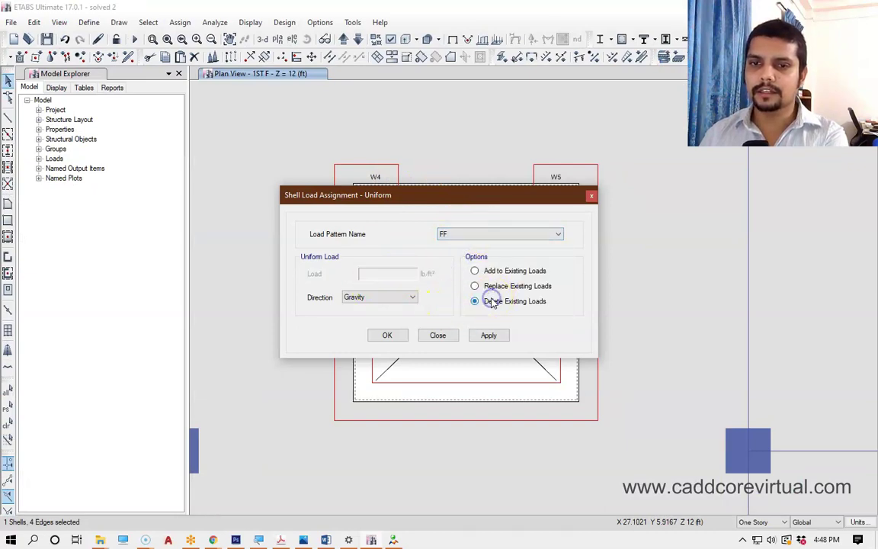
left_click(481, 330)
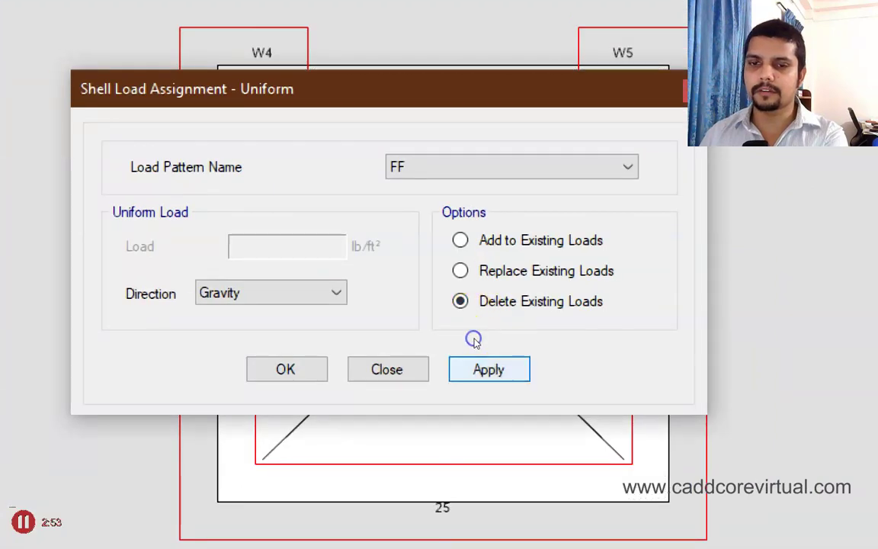
left_click(386, 369)
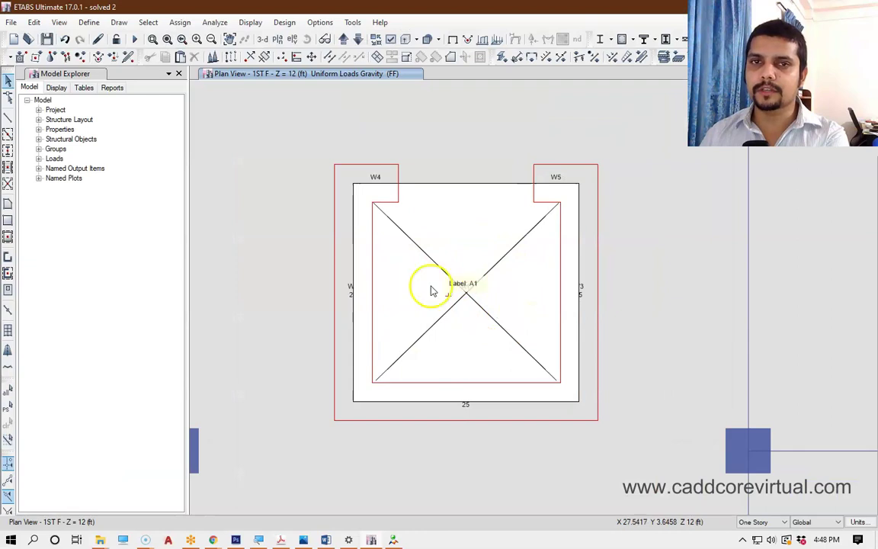
Re-run Check Model and review the 8 remaining FF warnings for 2ND–9TH F.
left_click(226, 23)
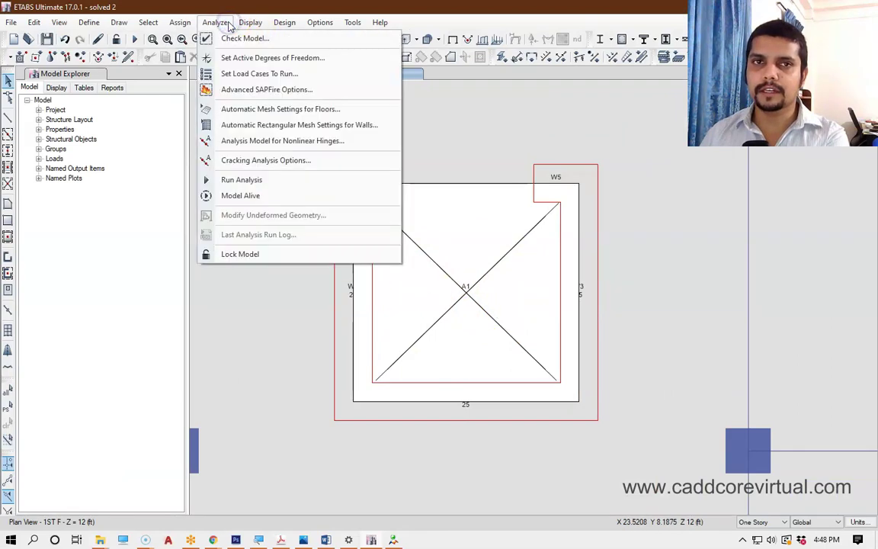
left_click(233, 38)
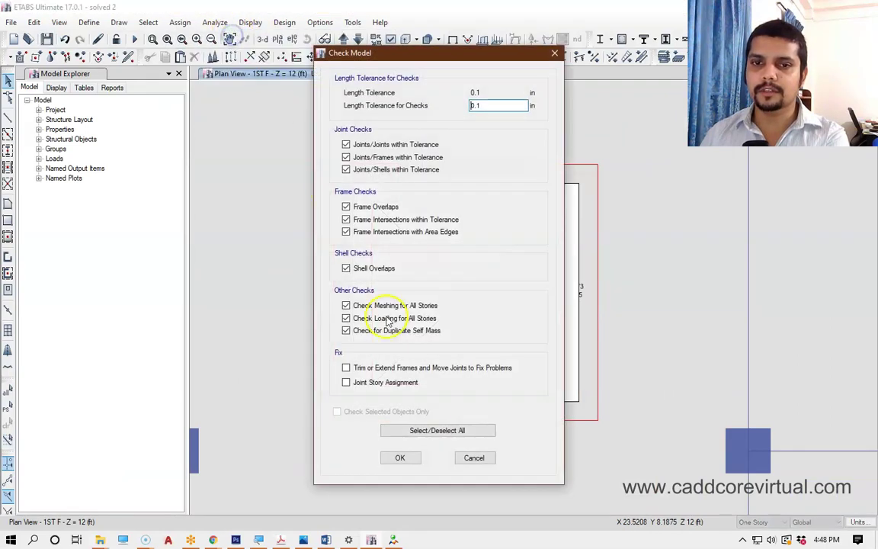
left_click(401, 457)
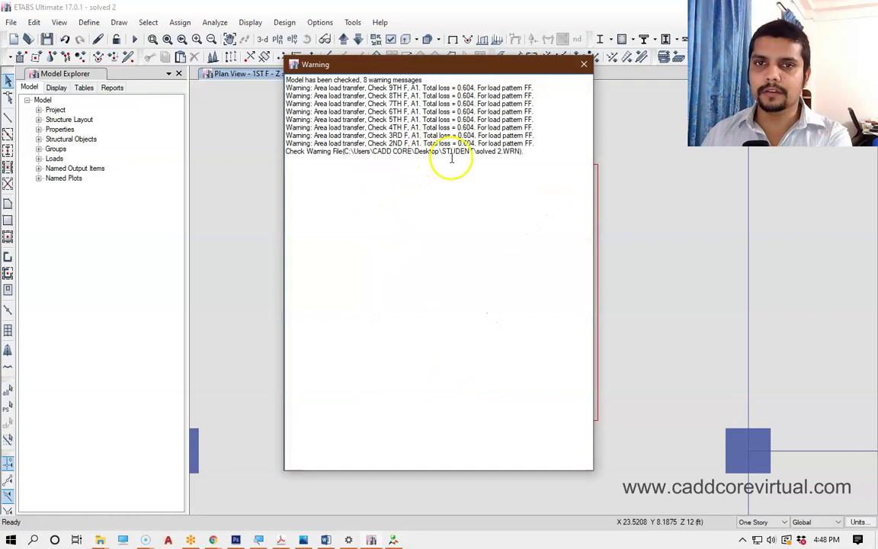
left_click_drag(535, 144, 281, 86)
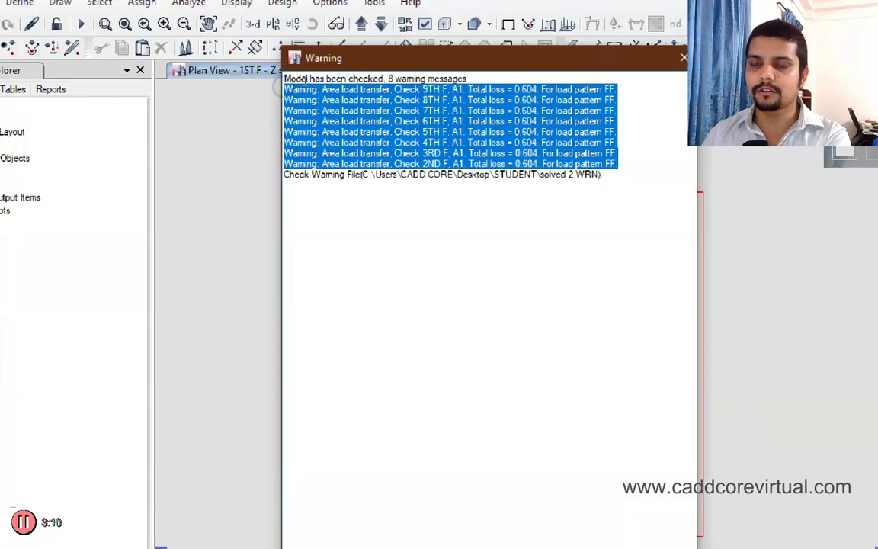
left_click_drag(450, 79, 348, 79)
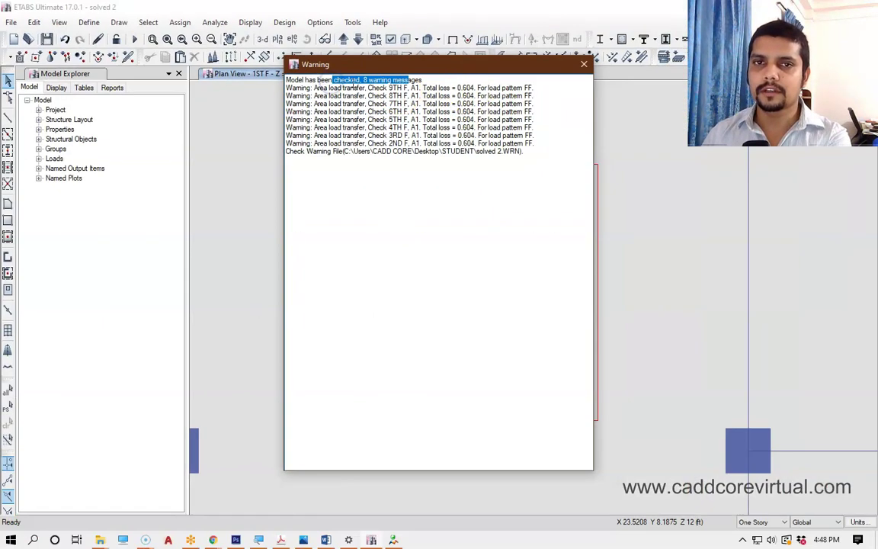
left_click(584, 64)
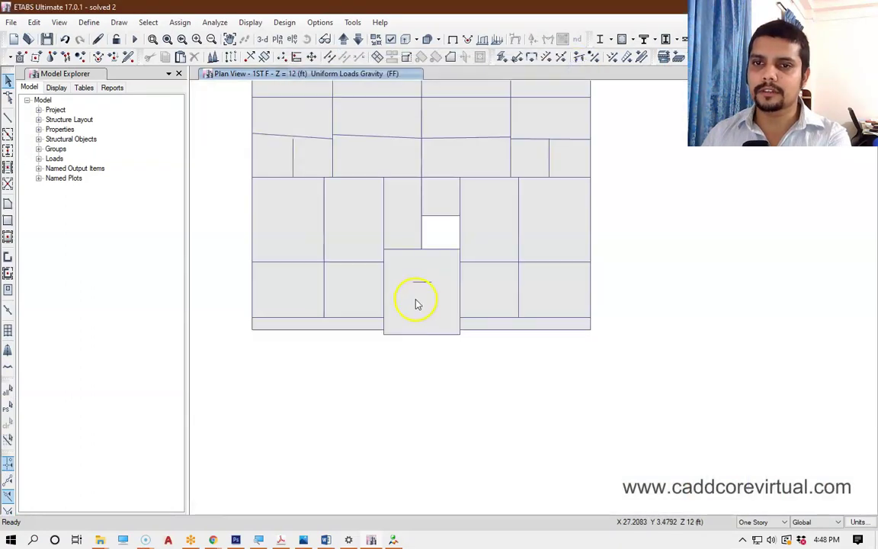
Set selection to All Stories and pick shell A1, selecting 9 shells.
middle_click_drag(402, 244, 446, 346)
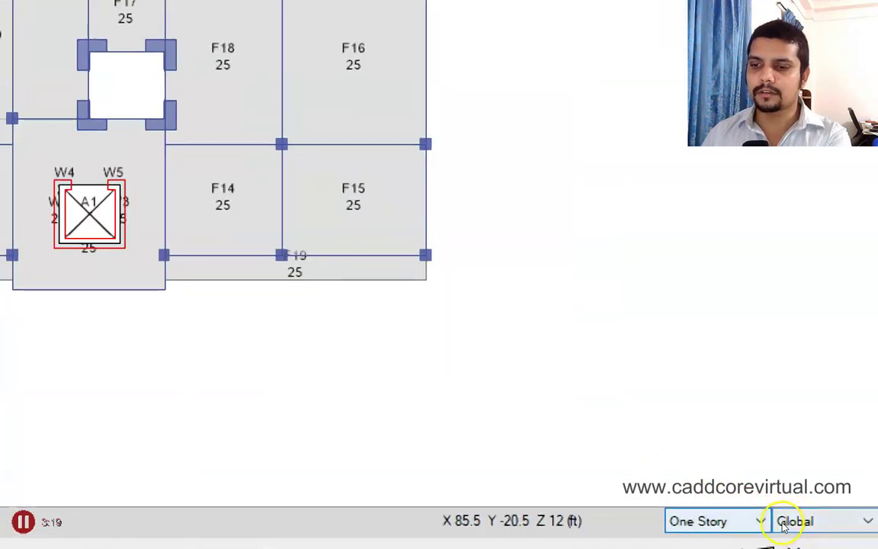
left_click(785, 522)
key("Up")
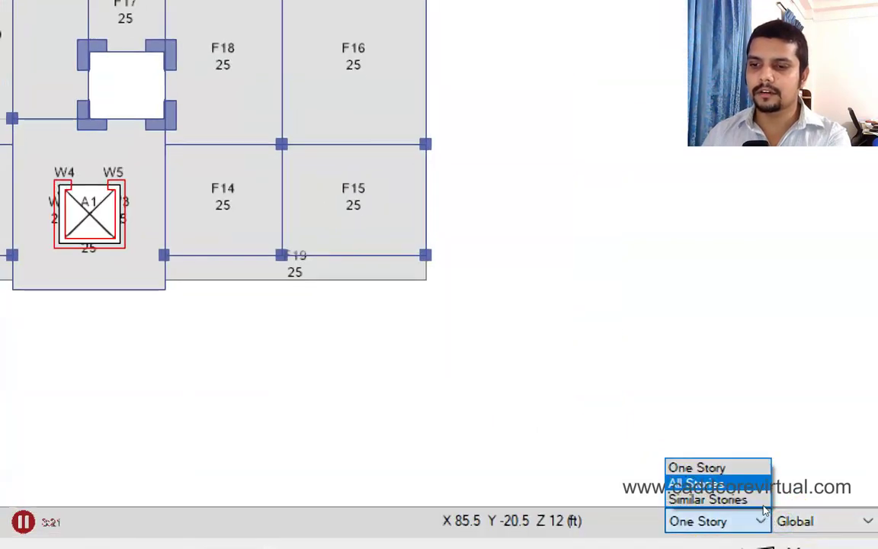
key("Down")
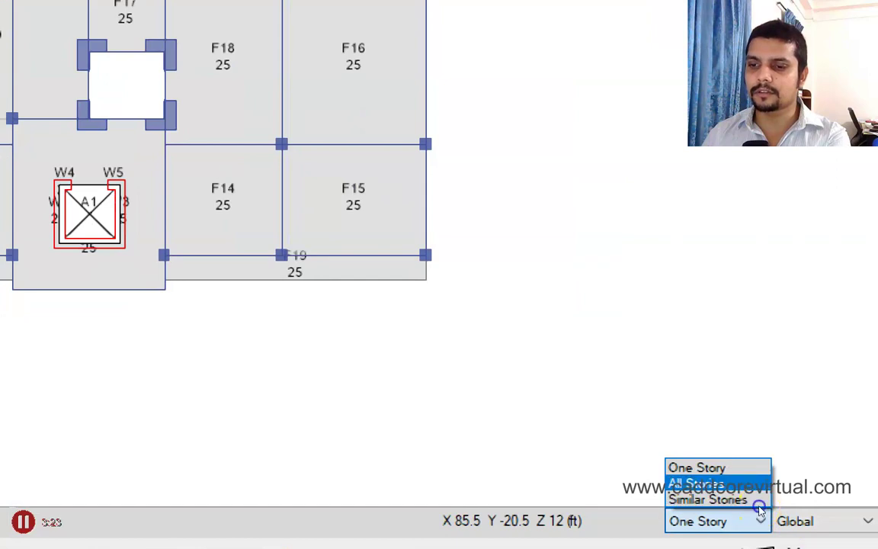
left_click(732, 483)
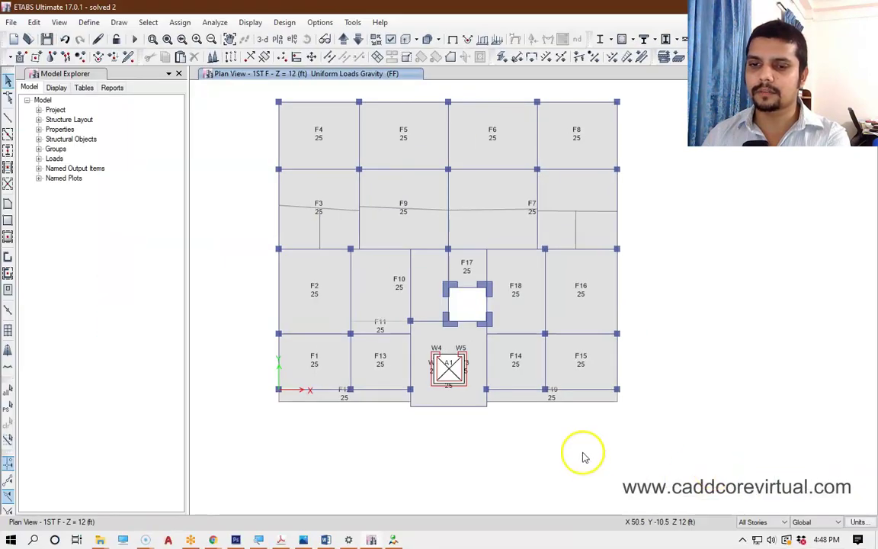
left_click(449, 372)
Switch back to the 3-D building view.
left_click(256, 40)
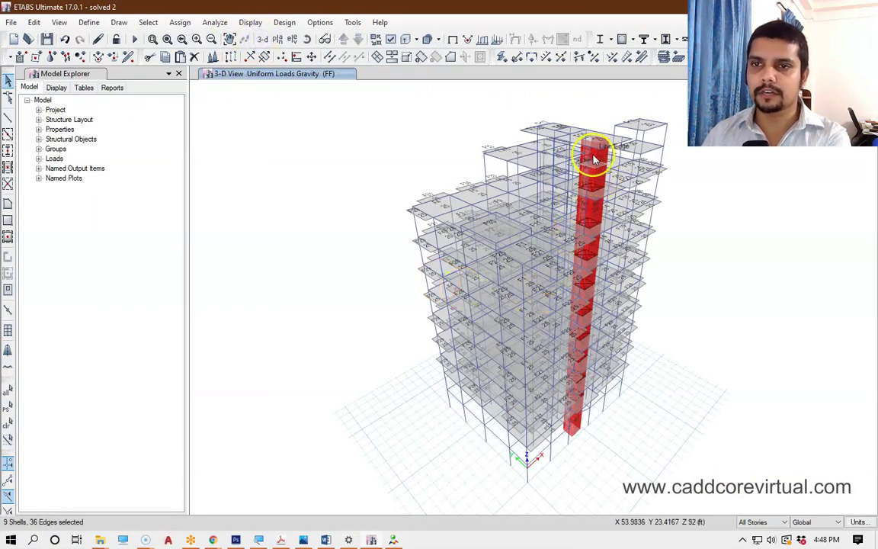
scroll(602, 172, "up", 6)
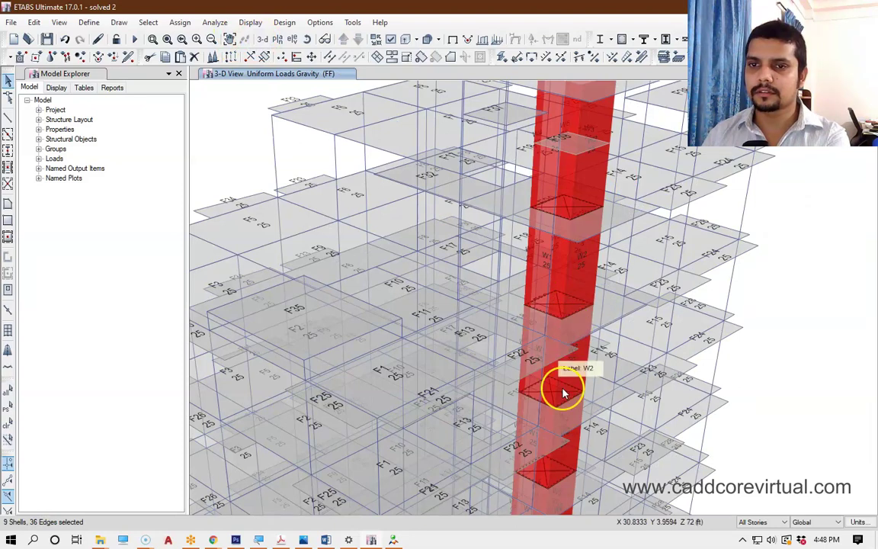
scroll(562, 392, "down", 8)
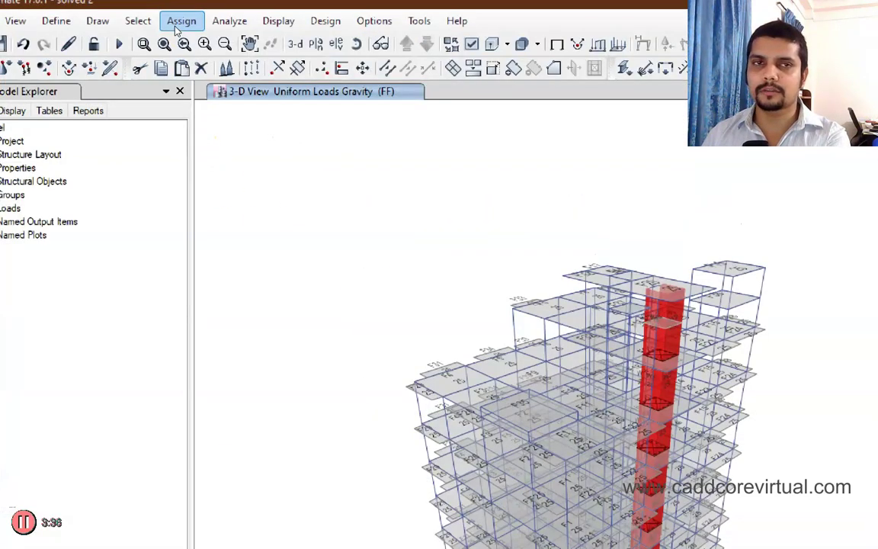
Delete the FF uniform shell load from A1 on all nine stories.
left_click(178, 23)
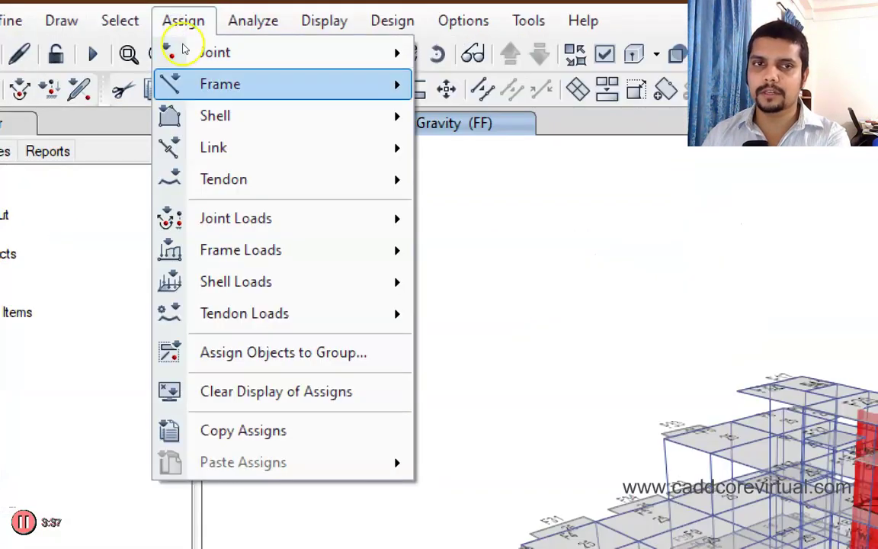
mouse_move(235, 281)
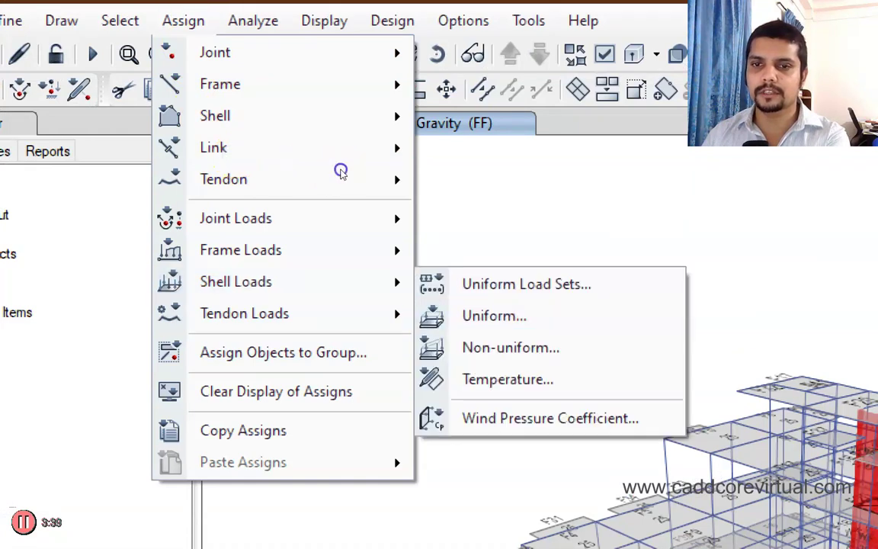
left_click(488, 314)
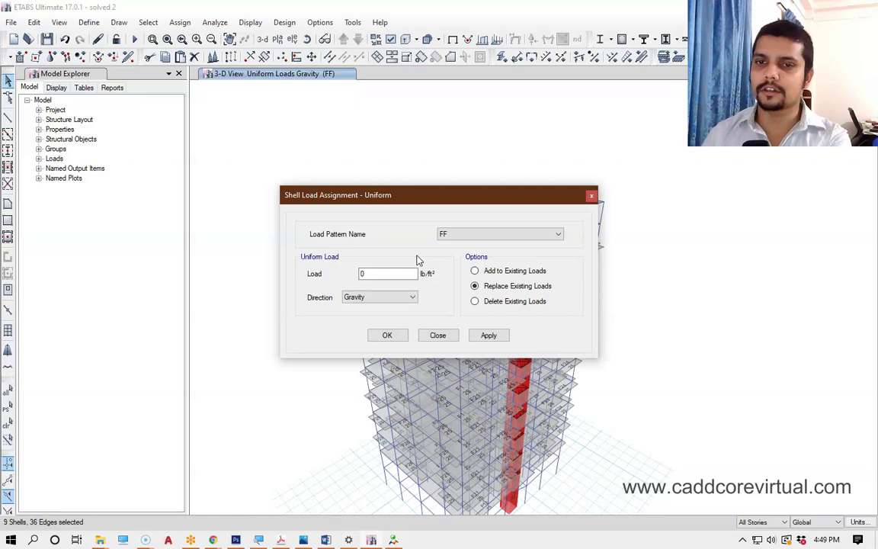
left_click(475, 301)
left_click(489, 334)
left_click(387, 336)
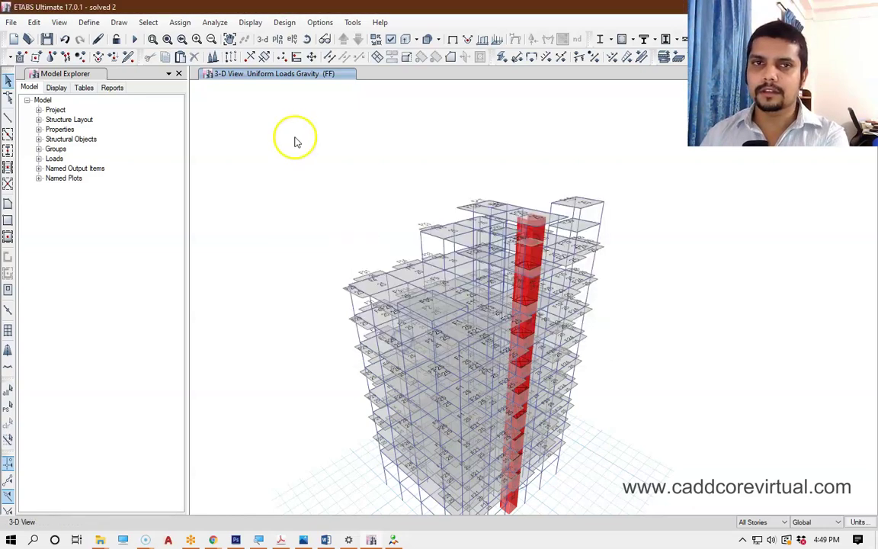
Run Check Model again with all checks.
left_click(215, 23)
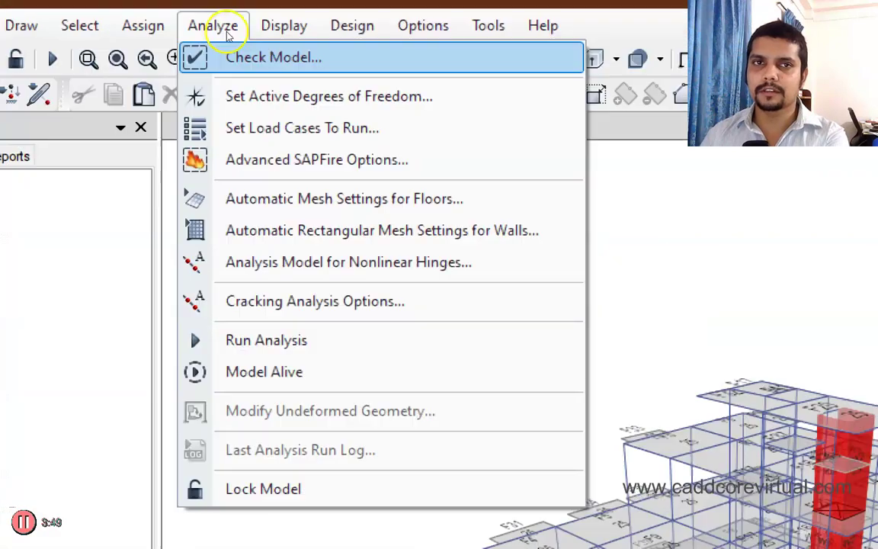
left_click(233, 45)
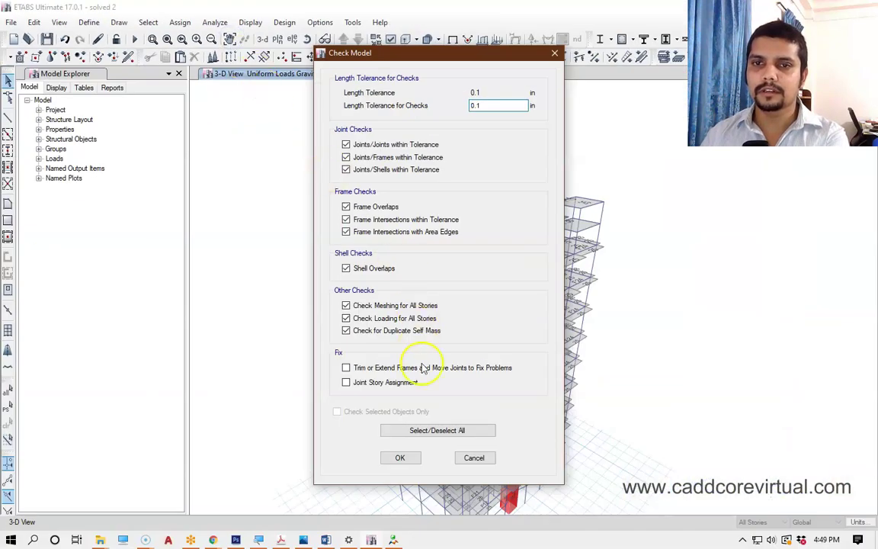
left_click(400, 457)
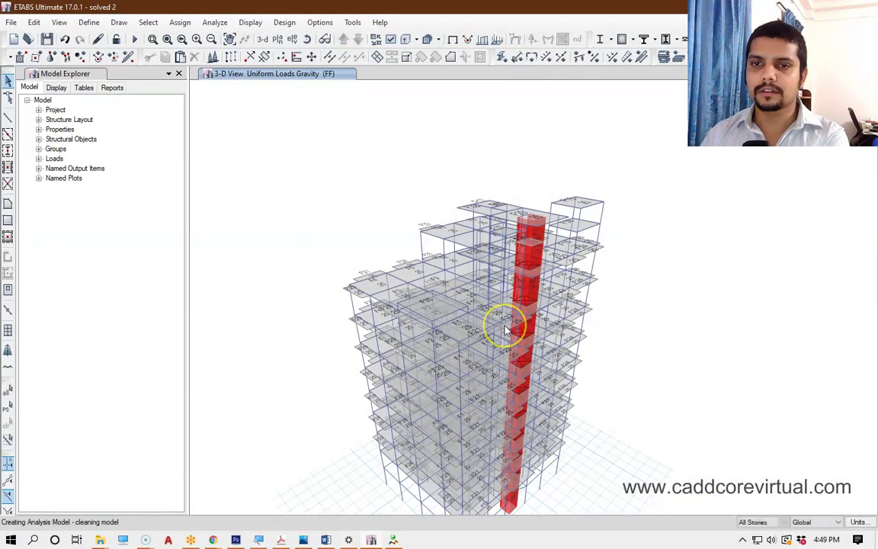